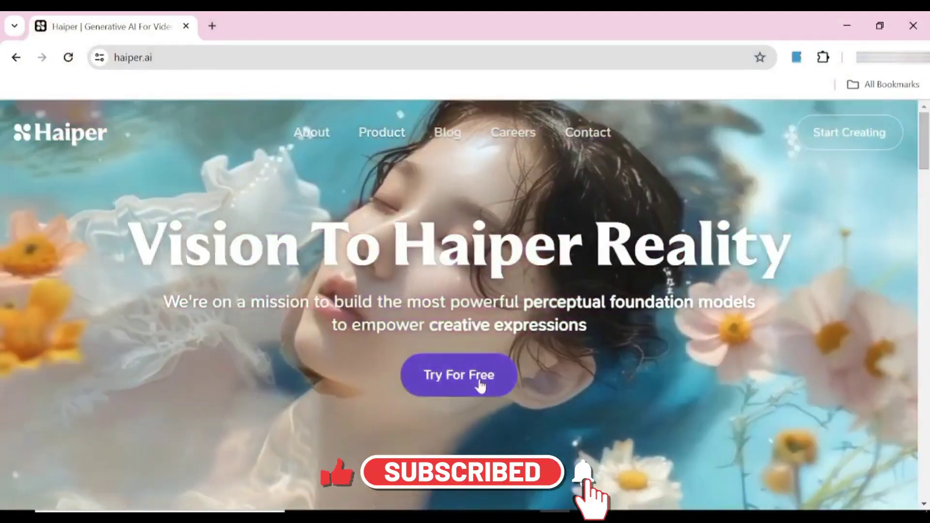
Step: Launch the free Haiper app at app.haiper.ai from the home page's 'Try For Free' button
left_click(480, 385)
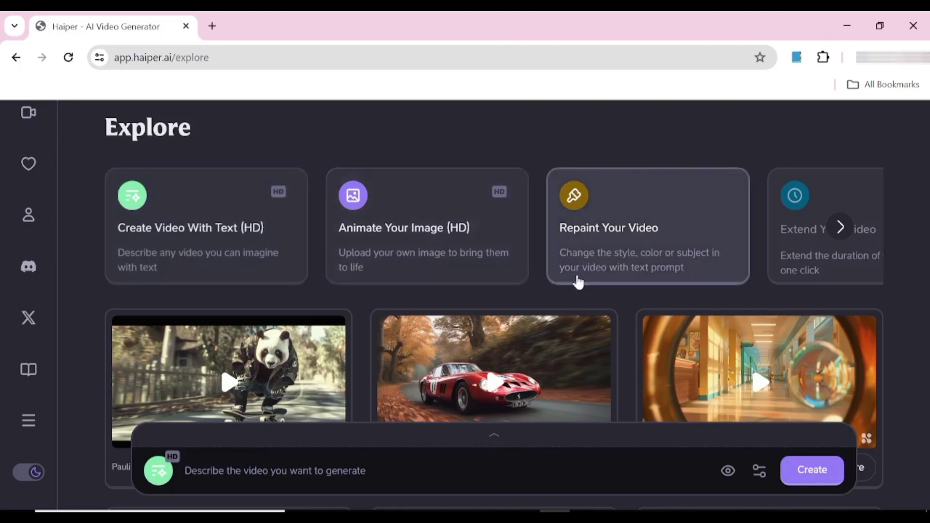
Step: Scroll the Explore feature cards right until the 'Extend Your Video' (Coming soon) card appears
scroll(578, 282, "right", 2)
scroll(880, 173, "right", 2)
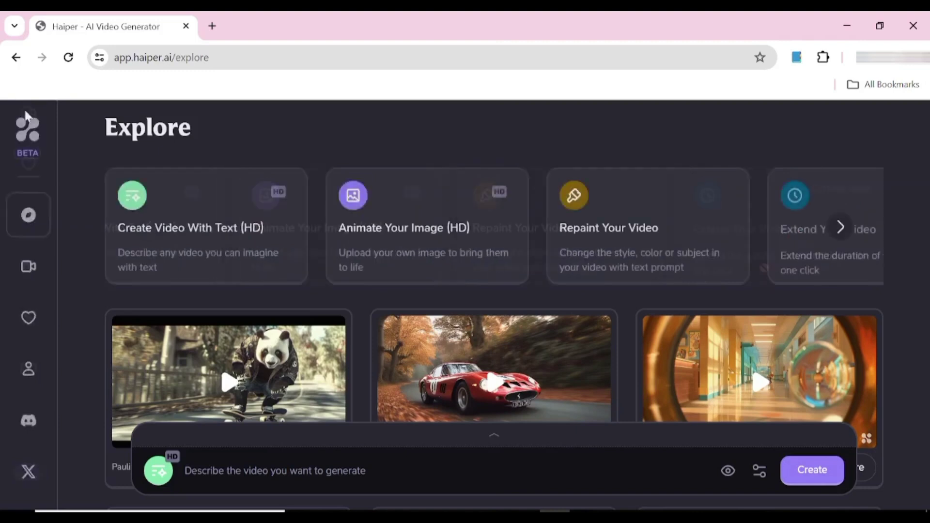
Step: Turn off 'Create in Public' and set the video duration to 2s, leaving Seed empty
left_click(726, 469)
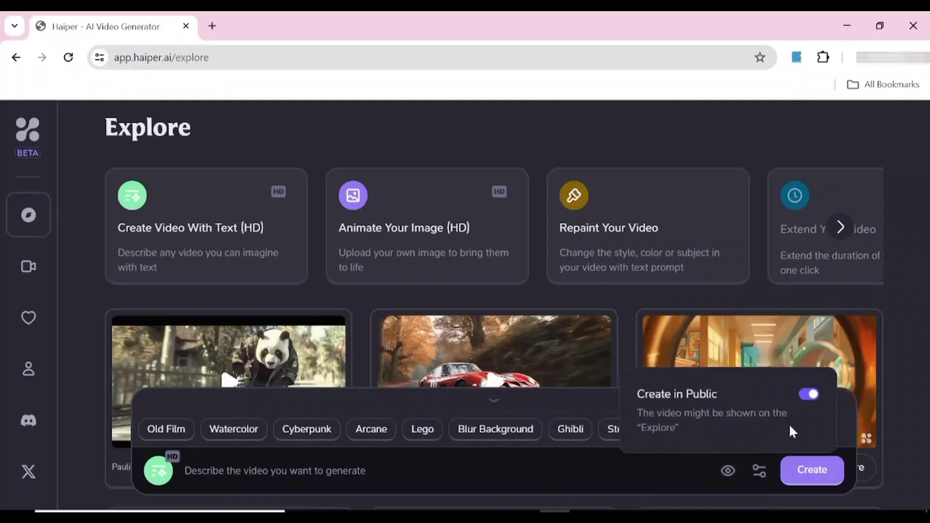
left_click(810, 394)
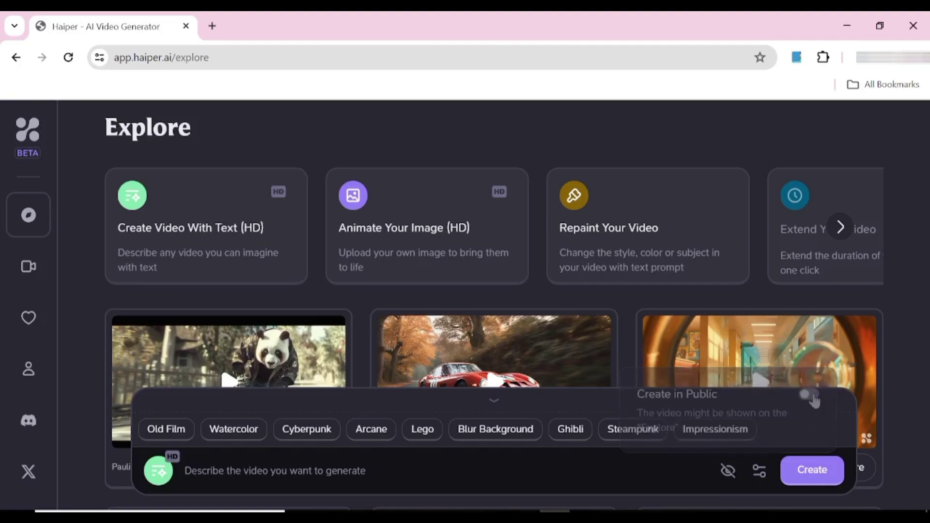
left_click(759, 472)
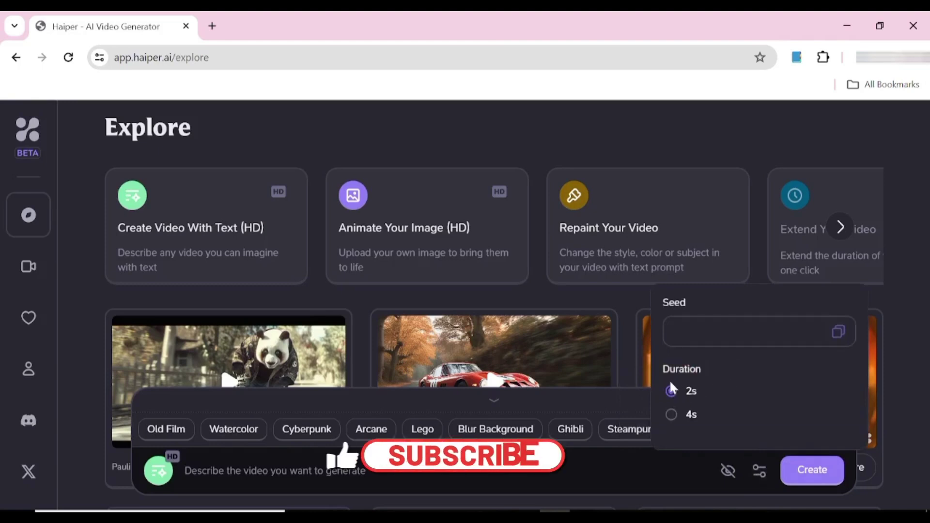
left_click(671, 415)
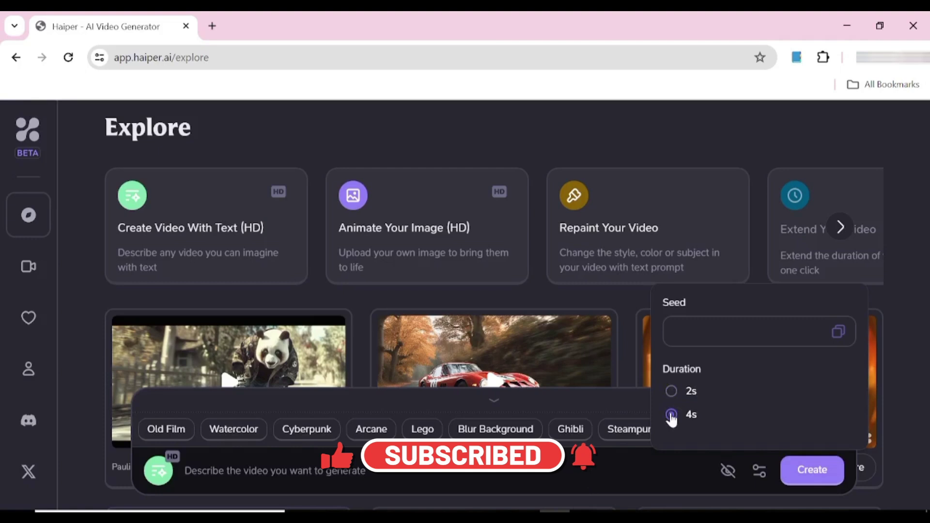
left_click(675, 331)
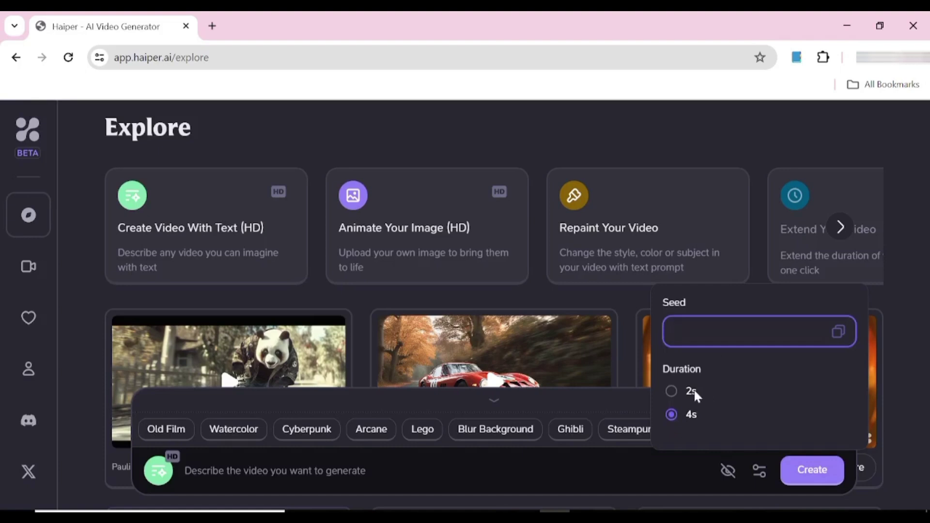
left_click(672, 391)
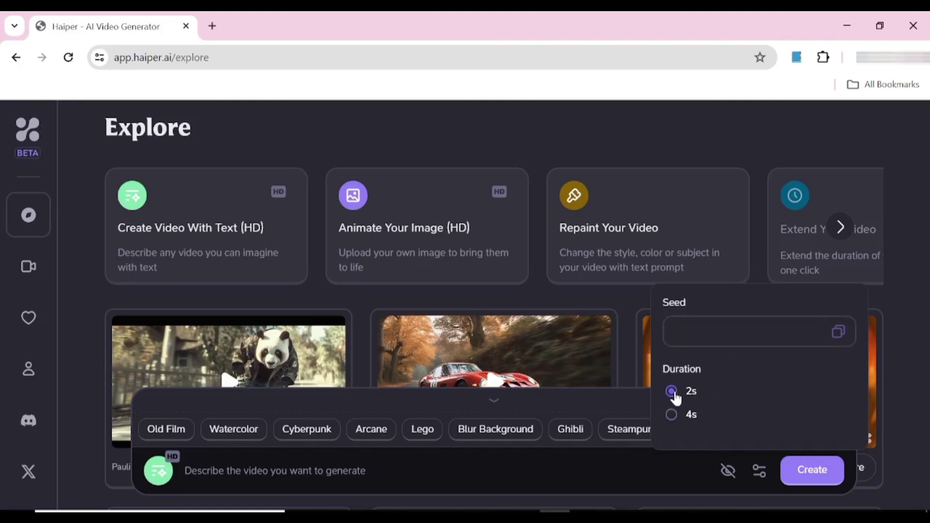
Step: Generate a video from 'a bunny ridding a jetski in the clear open ocean, disney pixar style'
key("Escape")
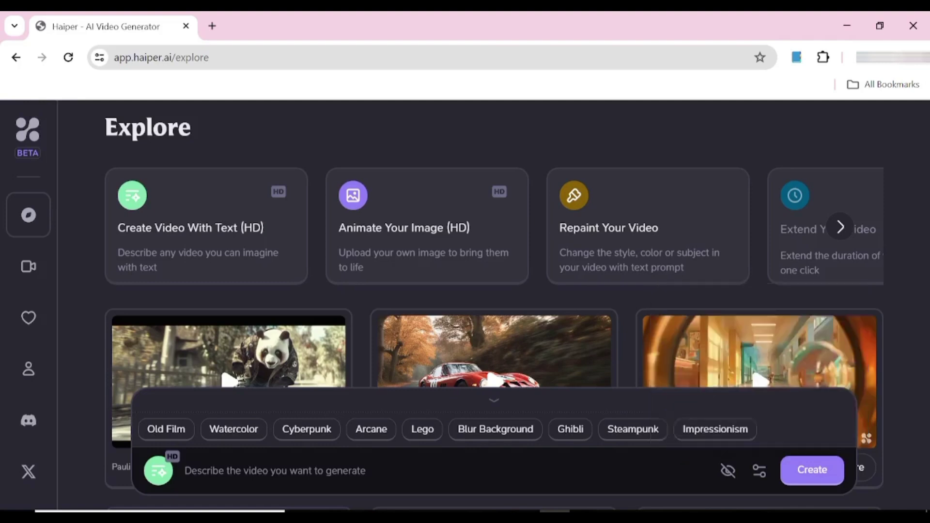
type("a bunny ridding a jetski in the clear open ocean, disney pixar style")
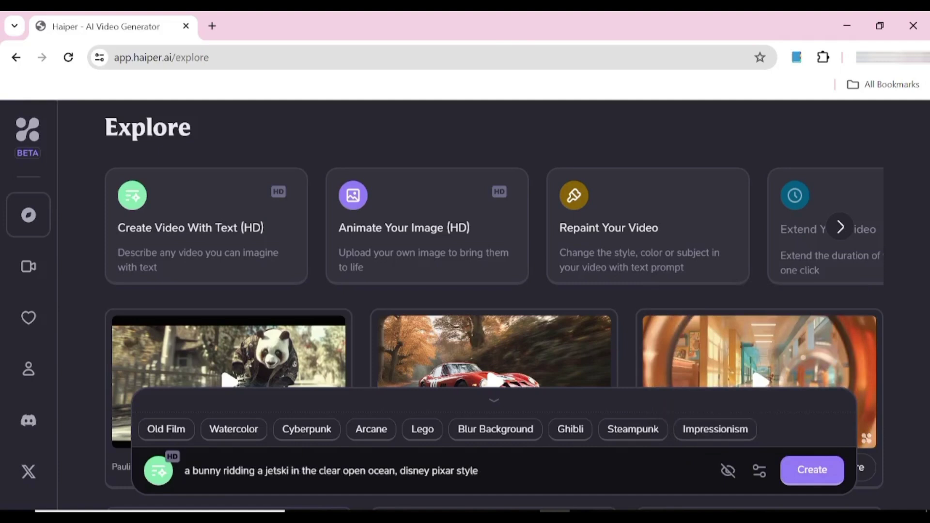
left_click(825, 473)
left_click(26, 216)
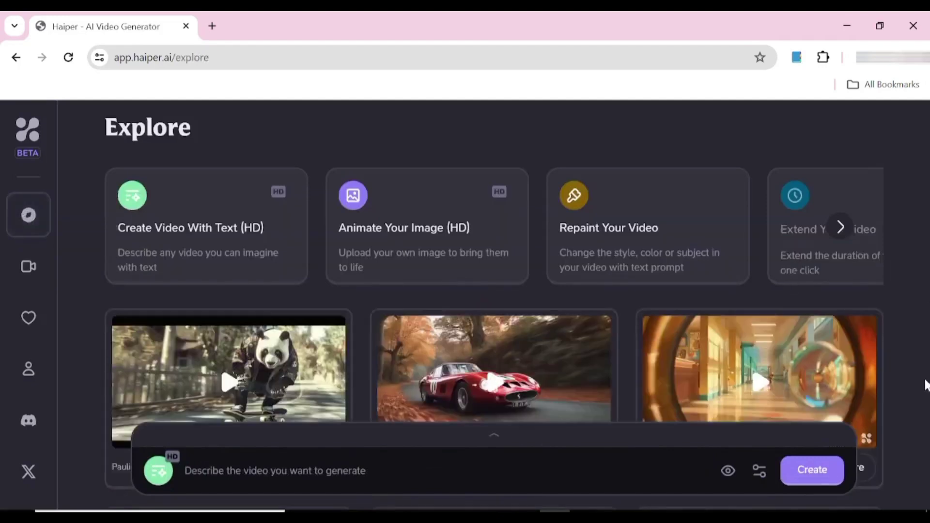
scroll(926, 385, "down", 3)
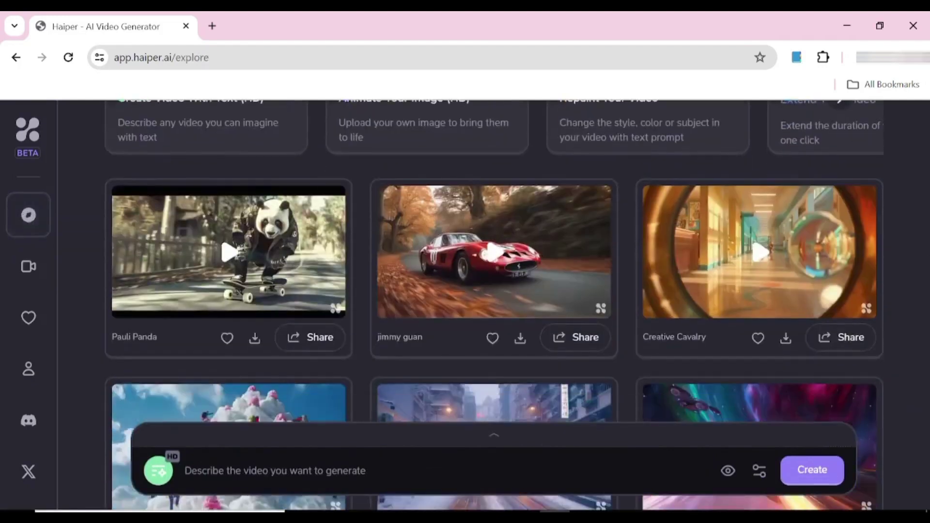
scroll(494, 305, "down", 3)
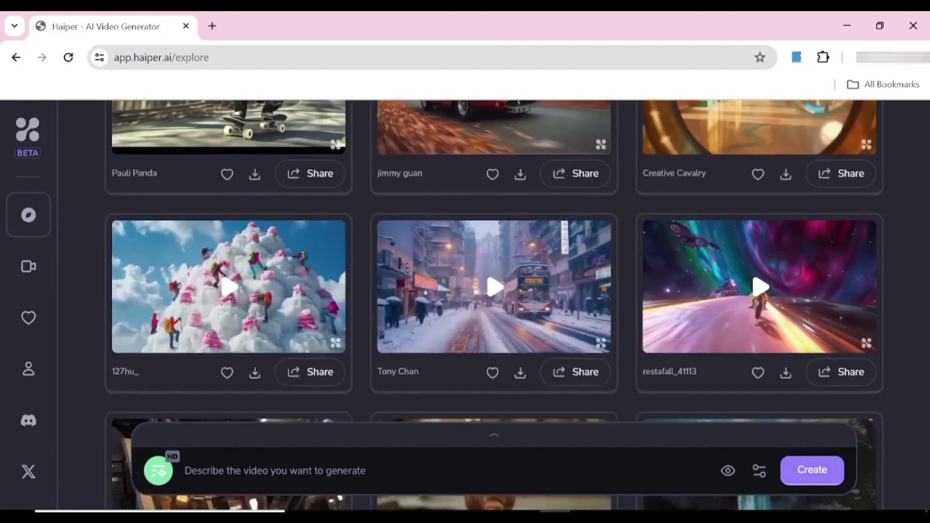
scroll(494, 305, "down", 4)
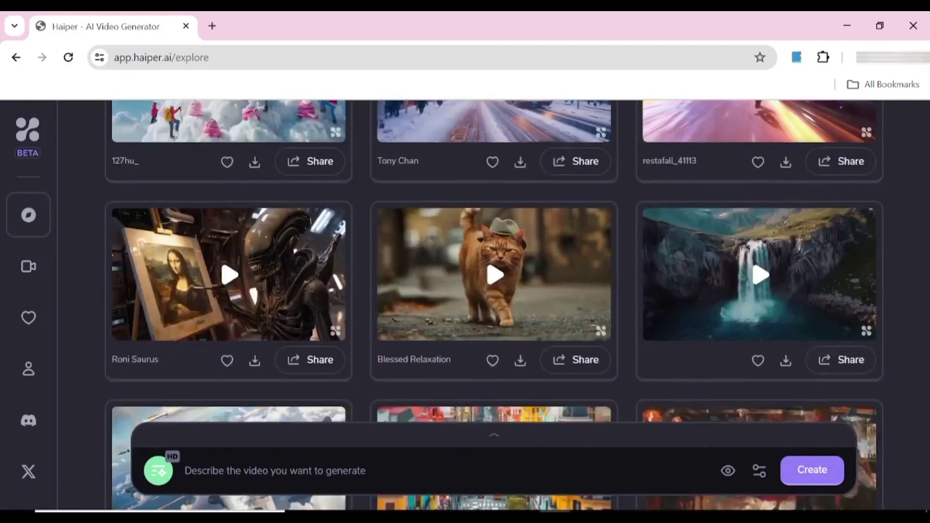
scroll(145, 337, "down", 4)
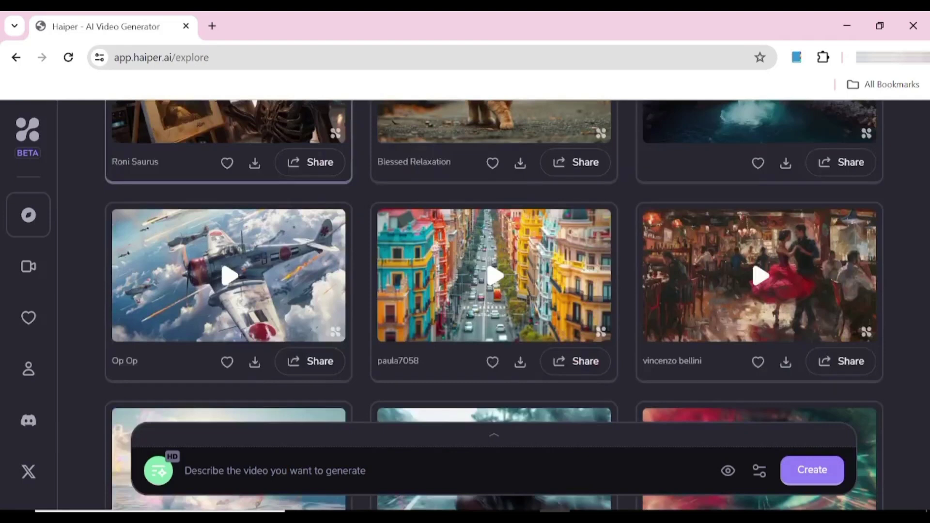
scroll(145, 337, "down", 3)
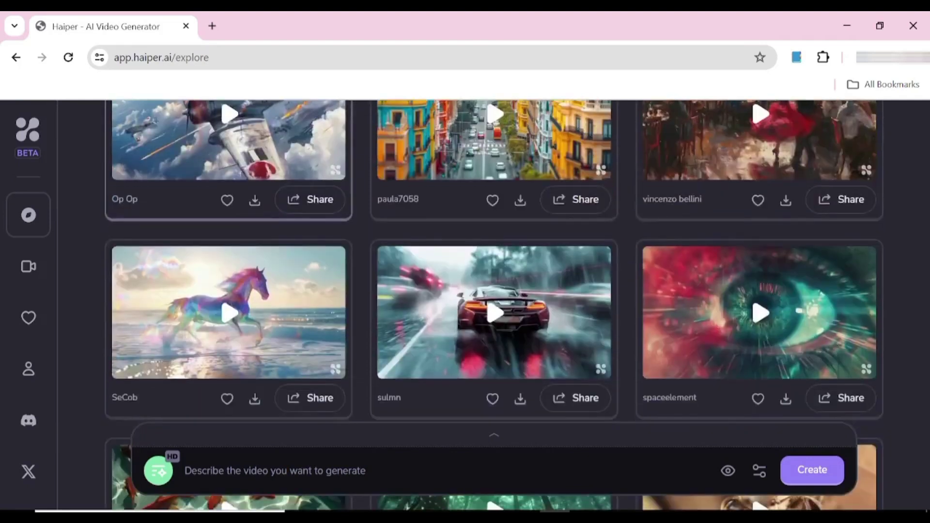
scroll(494, 306, "down", 5)
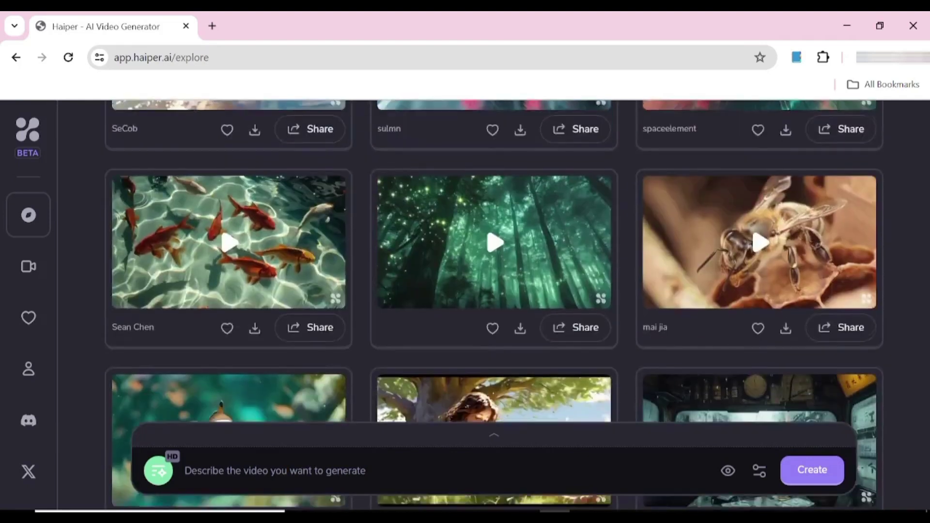
scroll(494, 305, "down", 4)
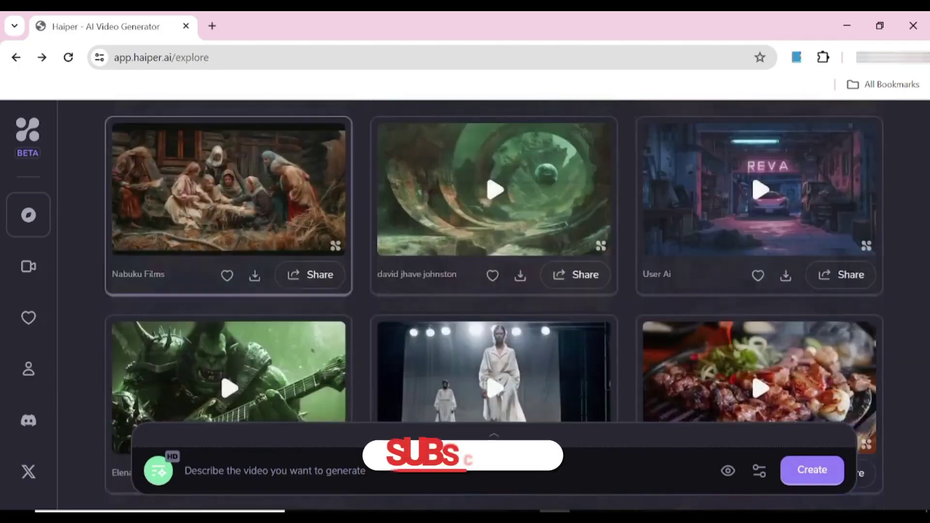
left_click(228, 187)
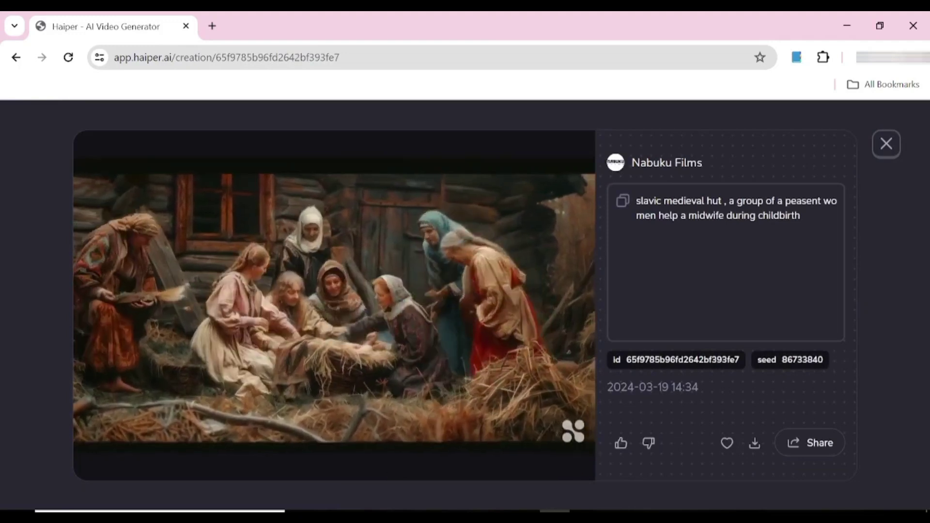
key("Escape")
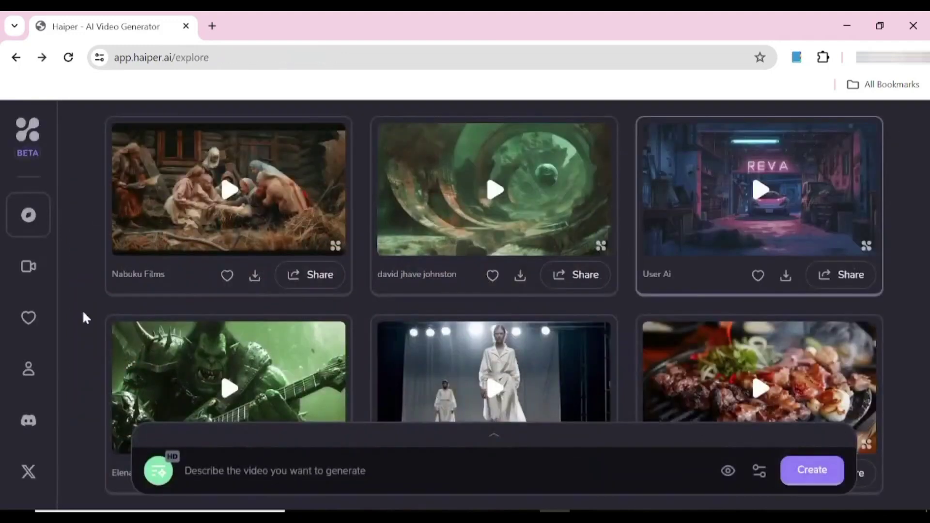
Step: In Creations, play the bunny jetski clip, then paste the steampunk girl prompt and play its video
left_click(29, 267)
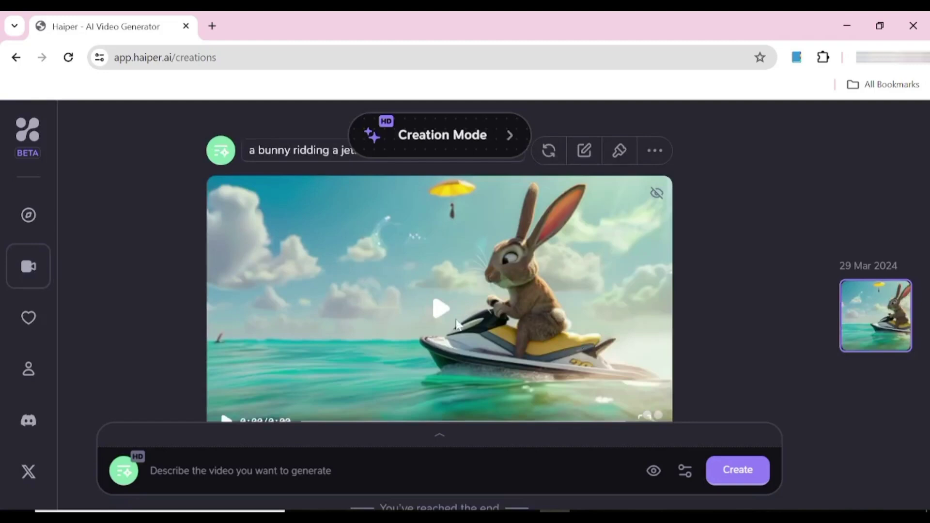
left_click(443, 309)
left_click(443, 309)
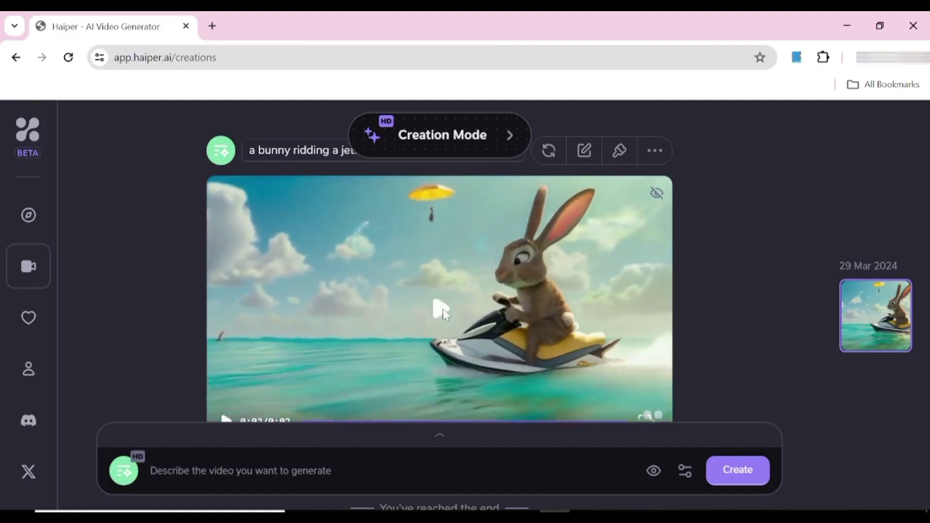
type("a beautiful 7 year old girl looking awed in the middle of a magical fantasy forest,((steampunk style)), (mechanisms), fantasy, gear decoration, brass metal robotics, 3d game,")
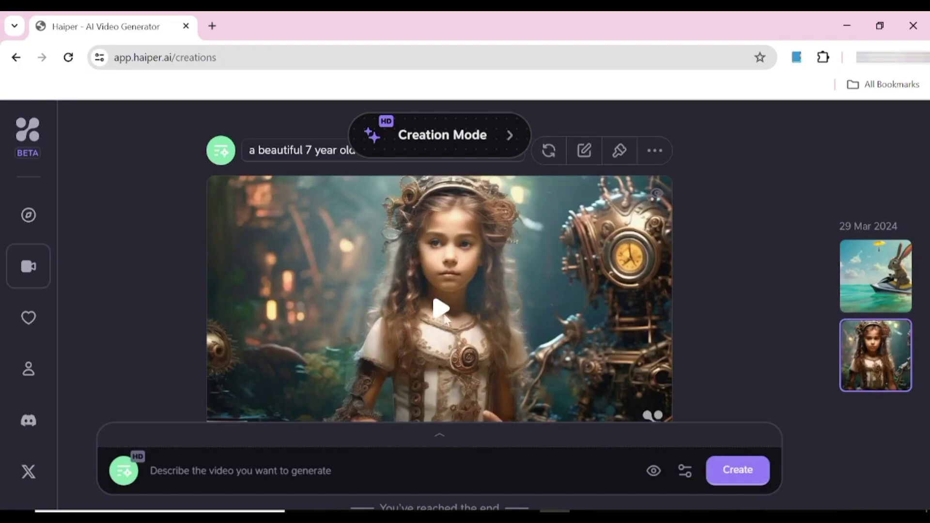
left_click(441, 309)
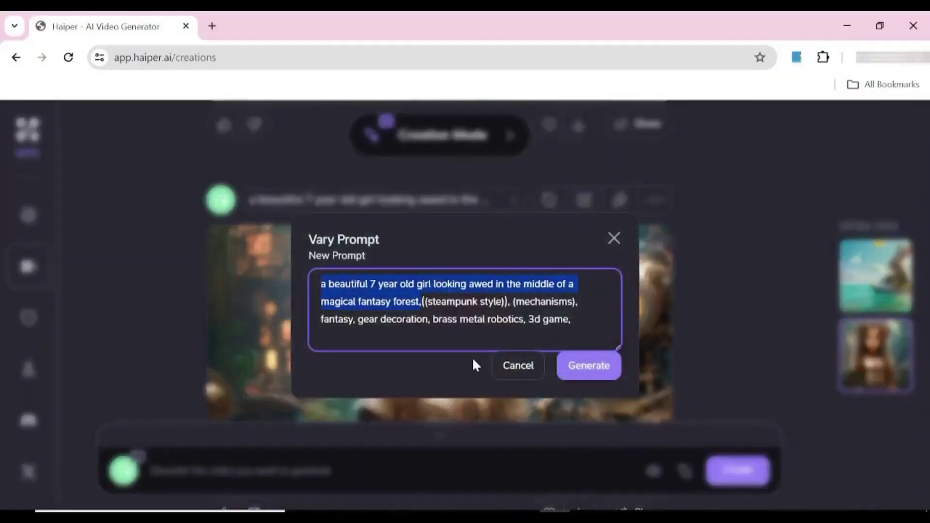
Step: Cancel Vary Prompt and create a Disney Pixar style video of the girl in a magical fantasy forest
left_click(517, 368)
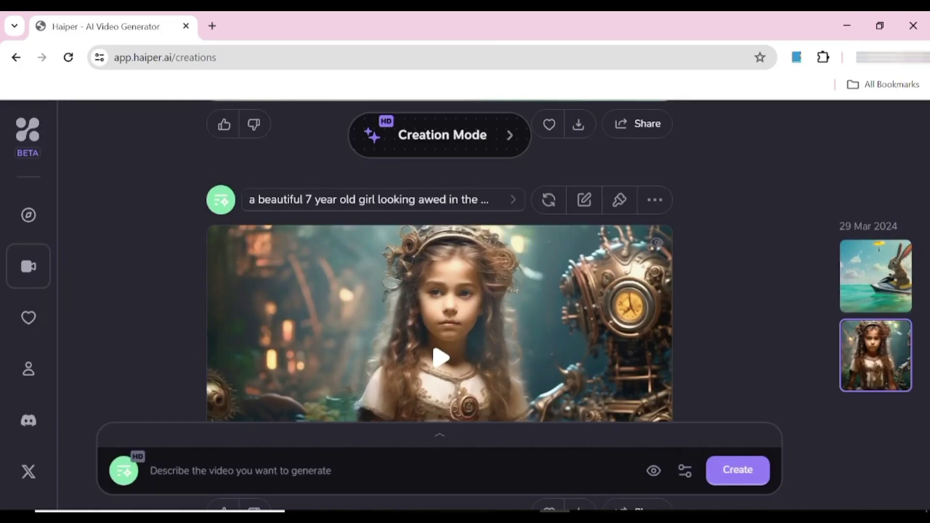
left_click(151, 471)
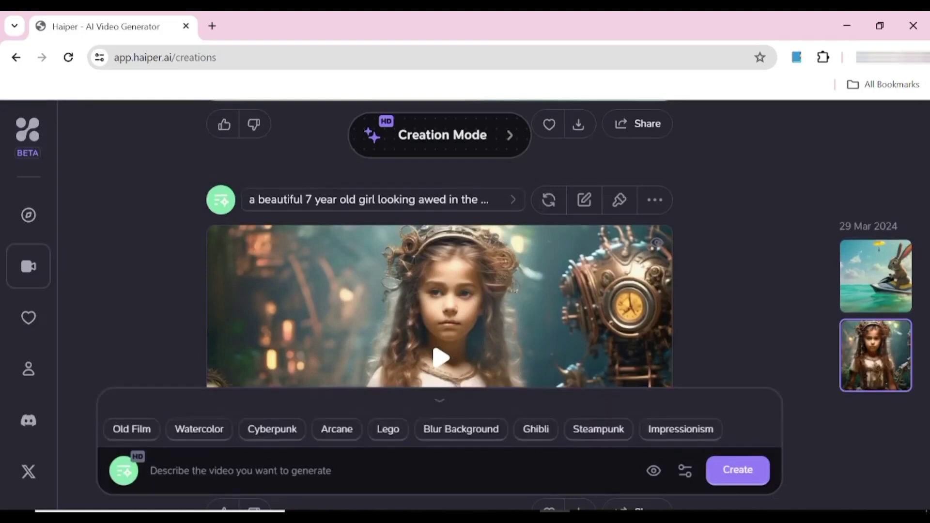
type("a beautiful 7 year old girl looking awed in the middle of a magical fantasy forest, disney pixar style")
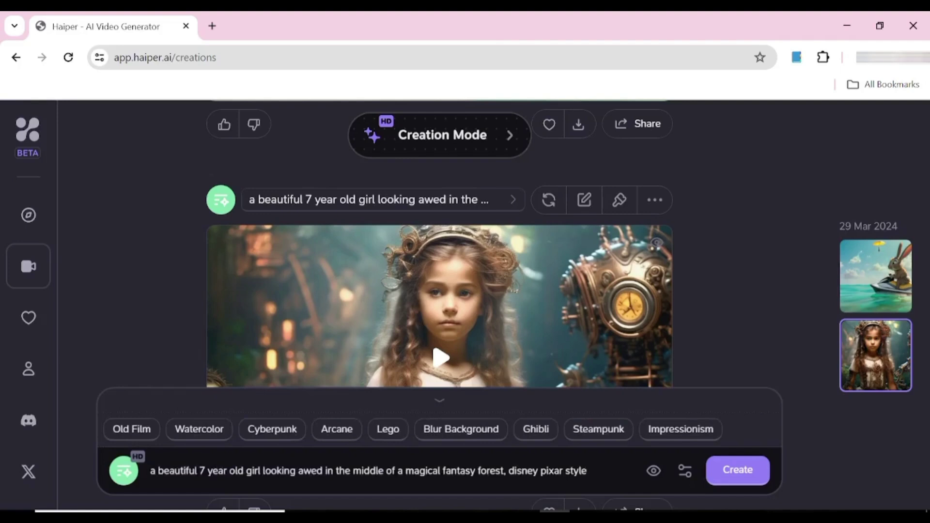
left_click(731, 472)
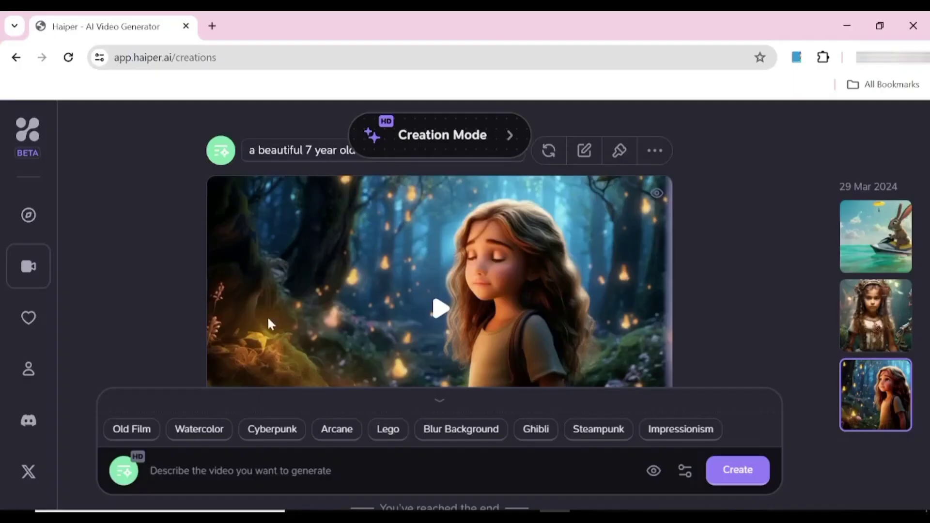
Step: With 4s duration confirmed, paste the forest girl prompt again and play the new lantern forest clip
left_click(685, 472)
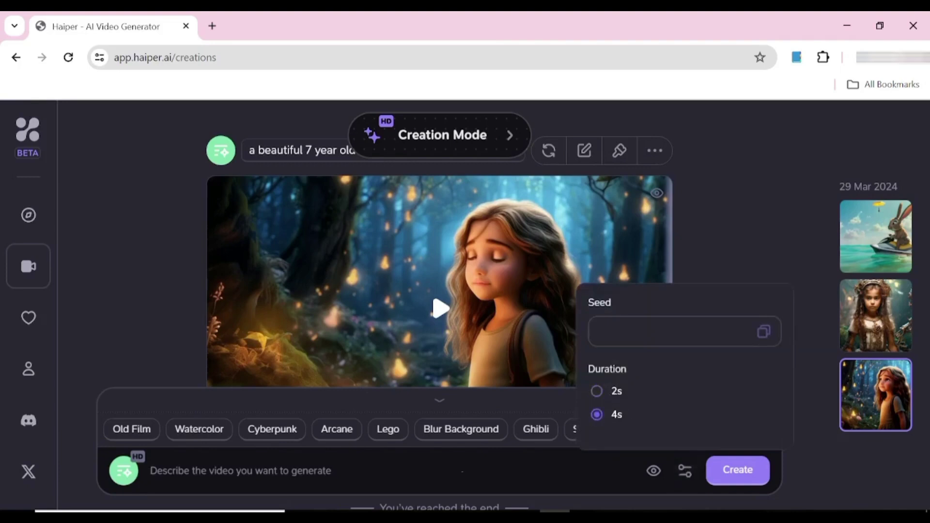
left_click(242, 471)
key("ctrl+v")
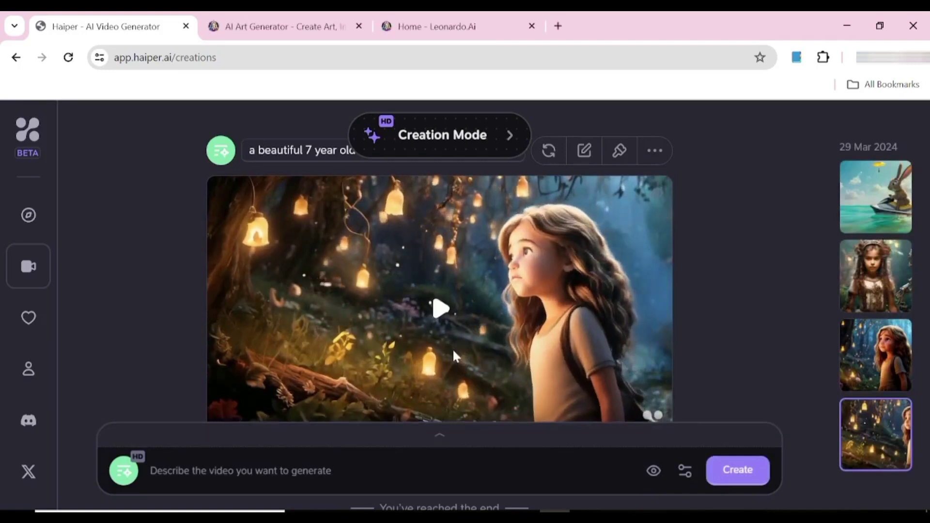
left_click(440, 307)
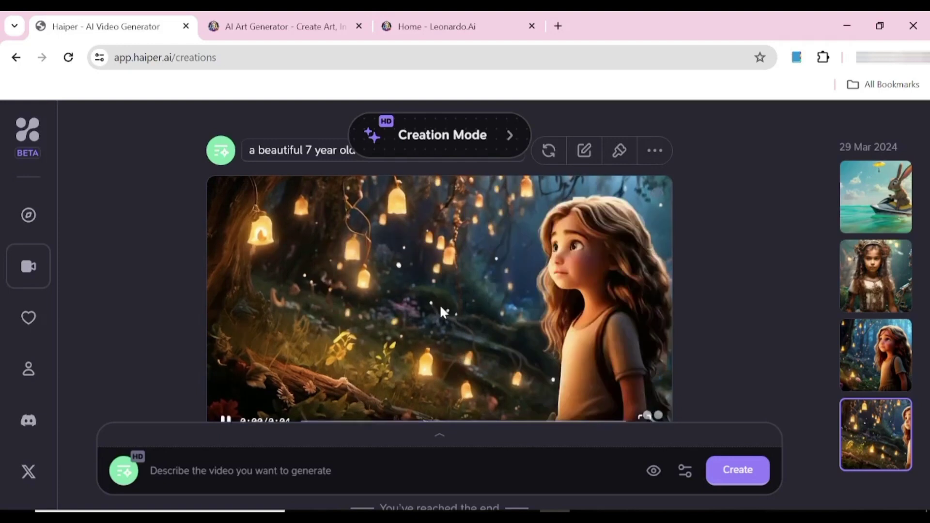